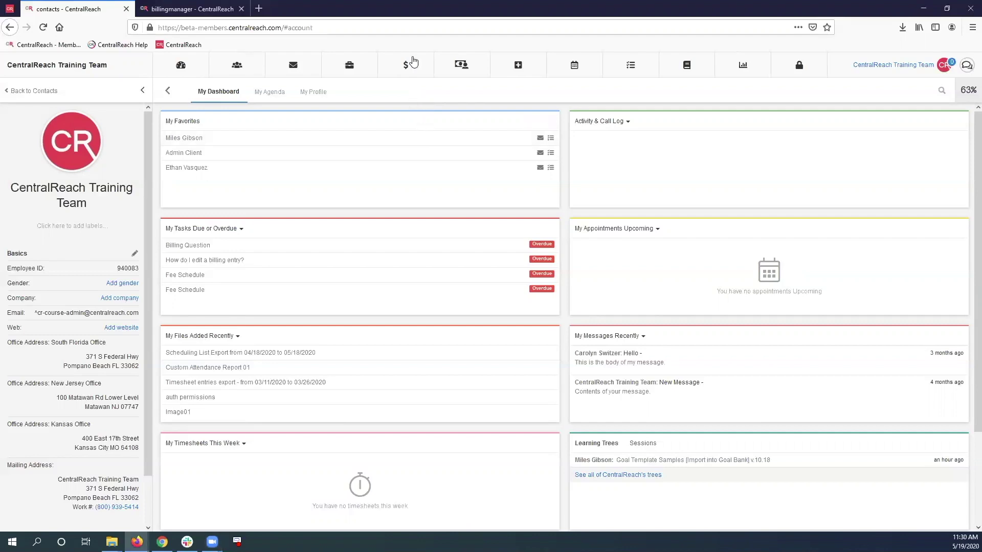
- Open the Billing list and keep the May 13 – May 19 date range
mouse_move(413, 64)
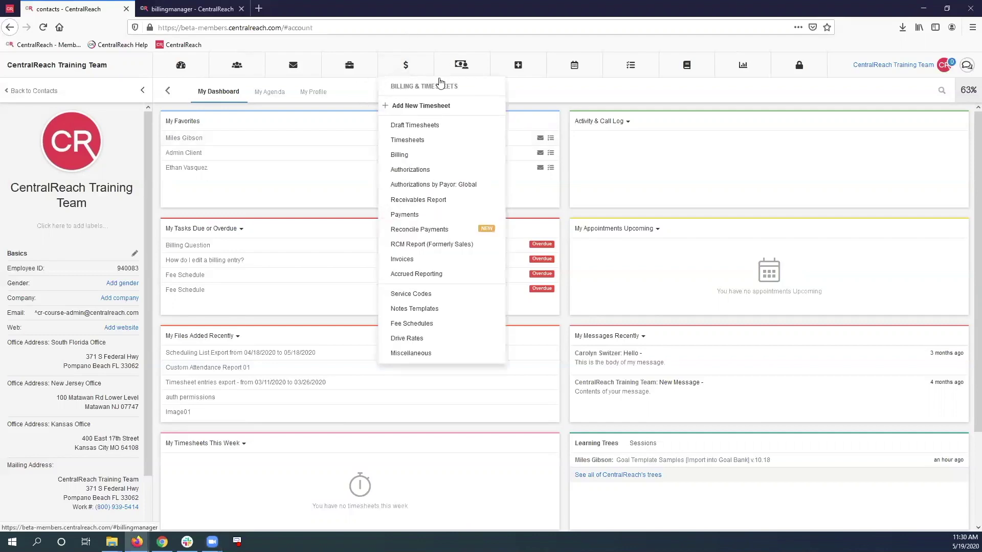
click(407, 158)
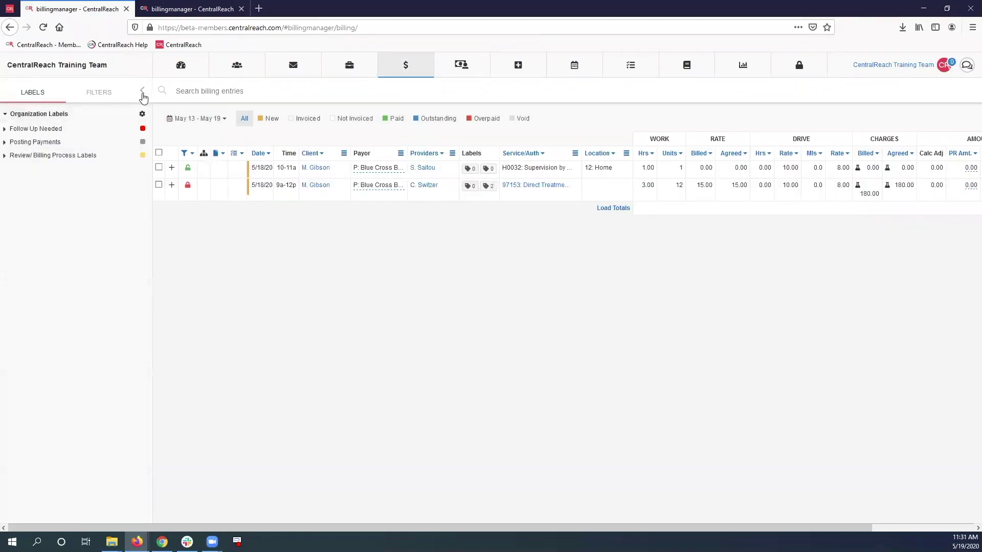
click(178, 119)
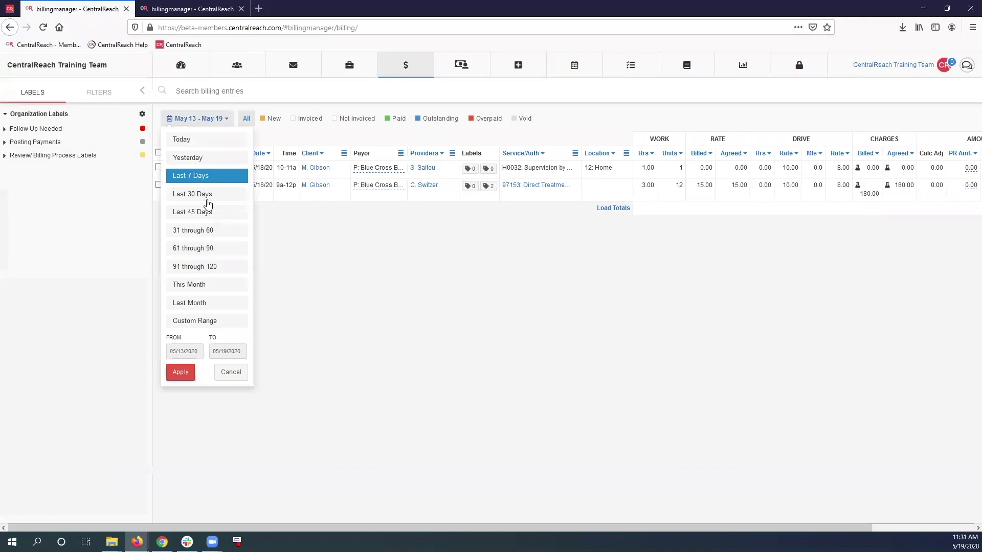
click(207, 177)
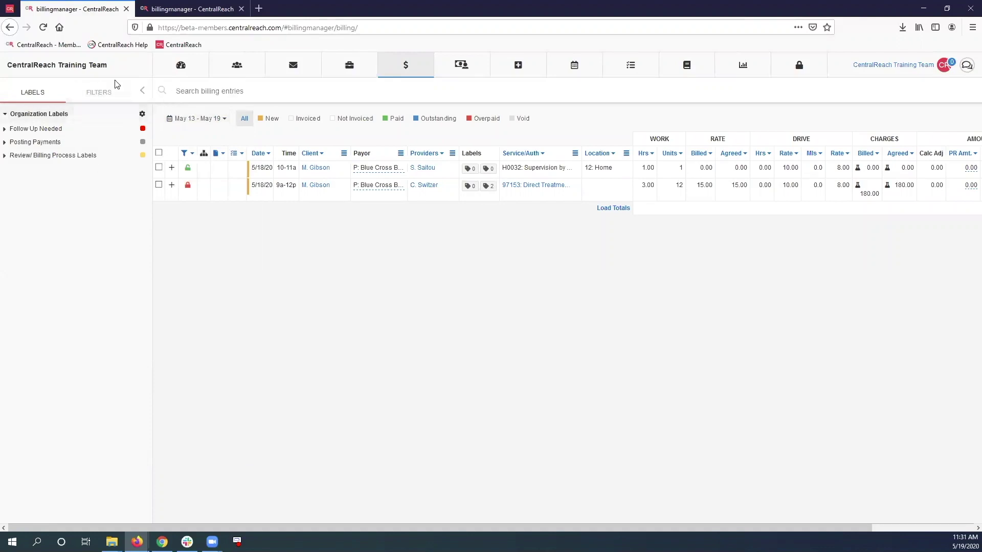
- Apply the Audits Overlap 'By Client' filter and highlight the overlapping 9a-12p direct treatment entry
click(109, 91)
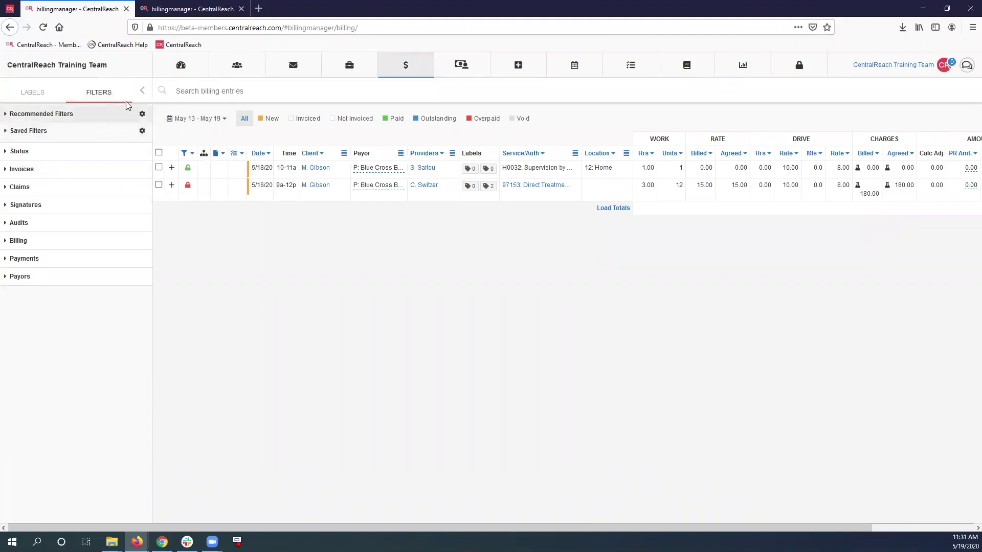
click(33, 224)
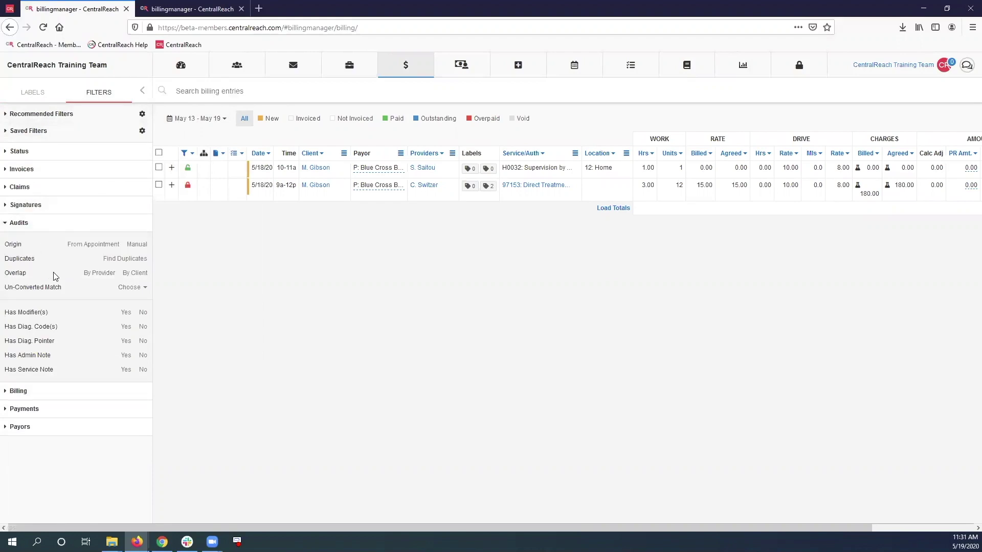
click(130, 274)
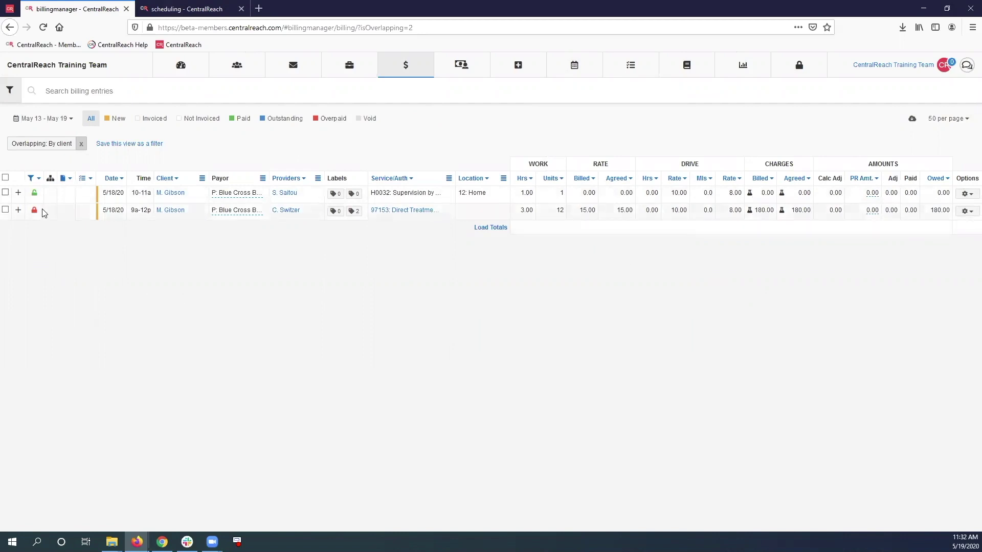
drag(76, 211, 459, 227)
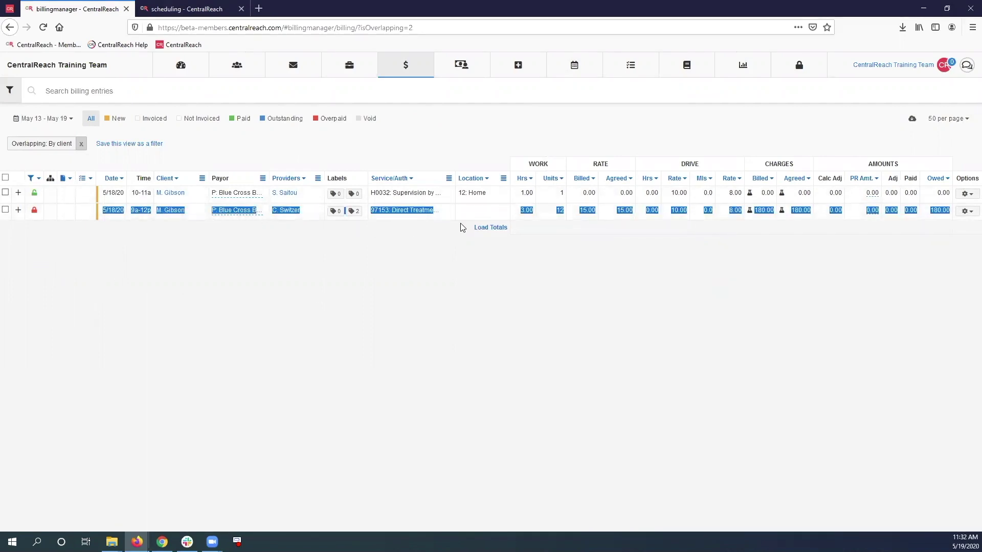
click(456, 245)
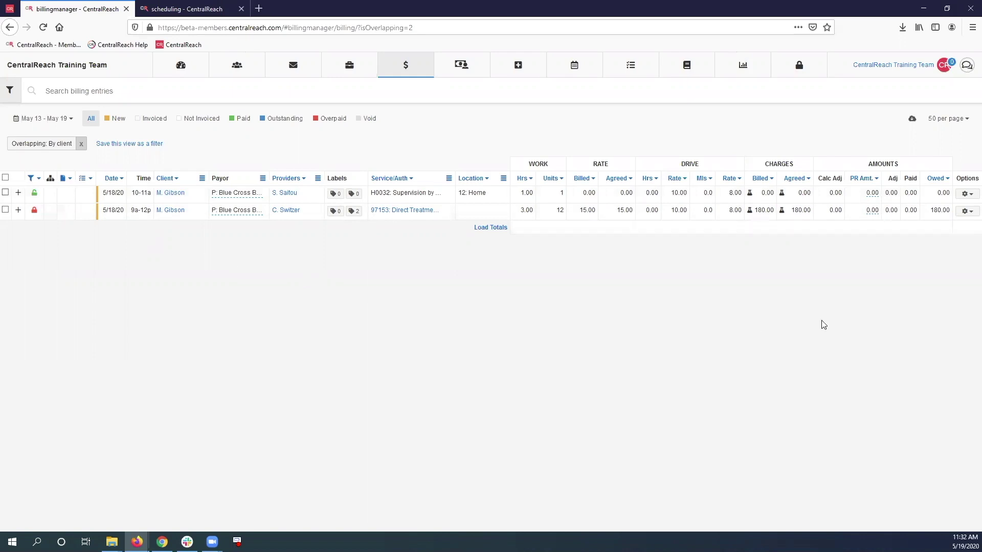
click(967, 214)
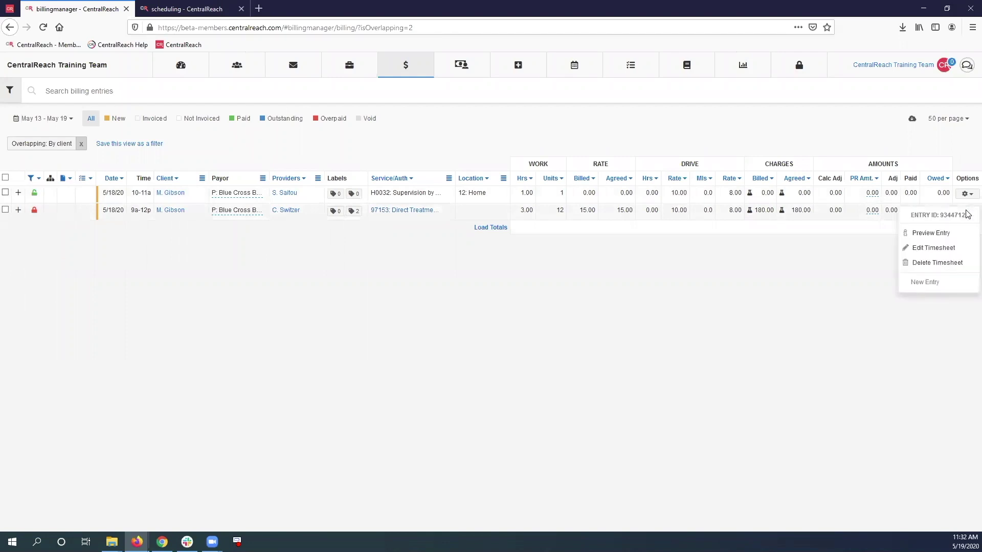
- Change the 5/18/20 97153 timesheet's end time from 12:00 PM to 10:00 AM and submit it
click(916, 250)
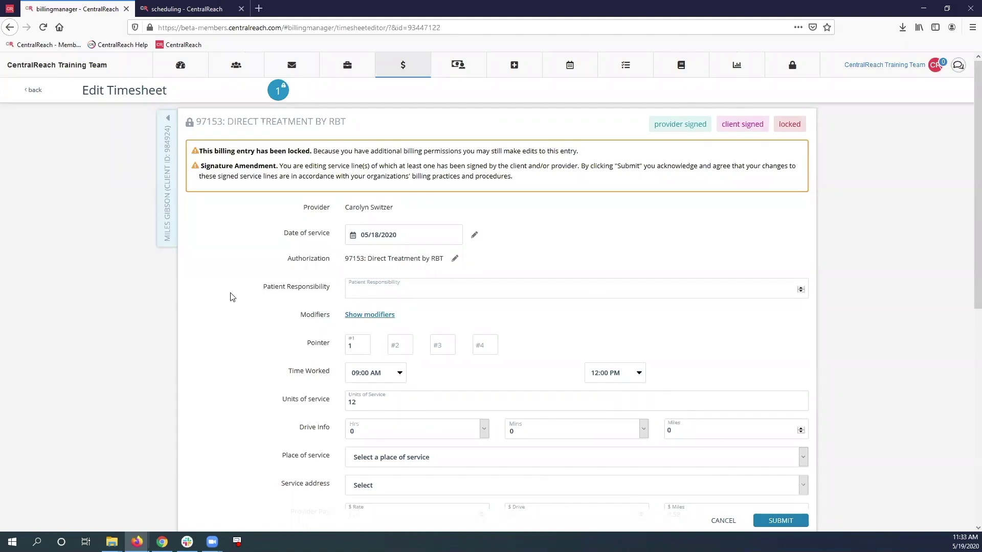
scroll(215, 338, down, 3)
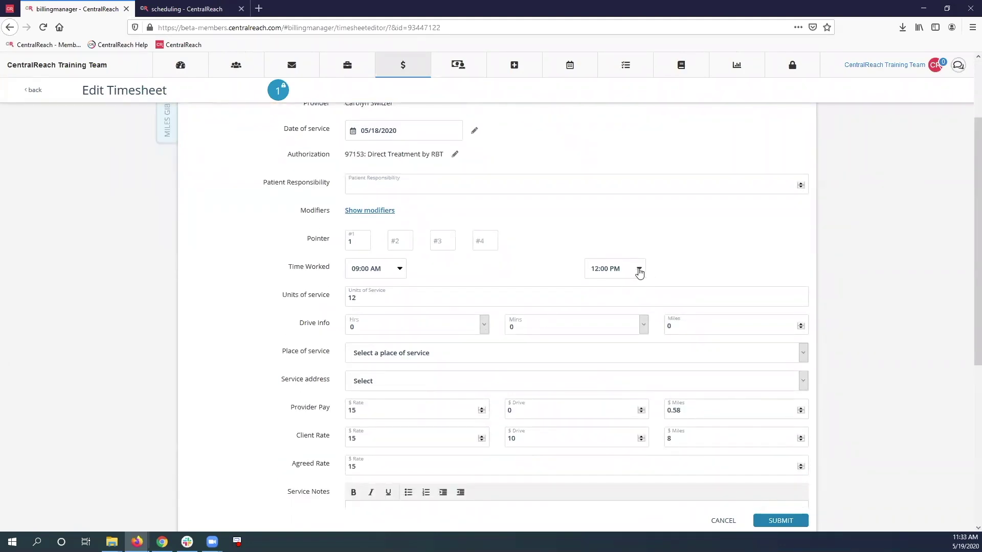
click(639, 271)
scroll(627, 304, up, 4)
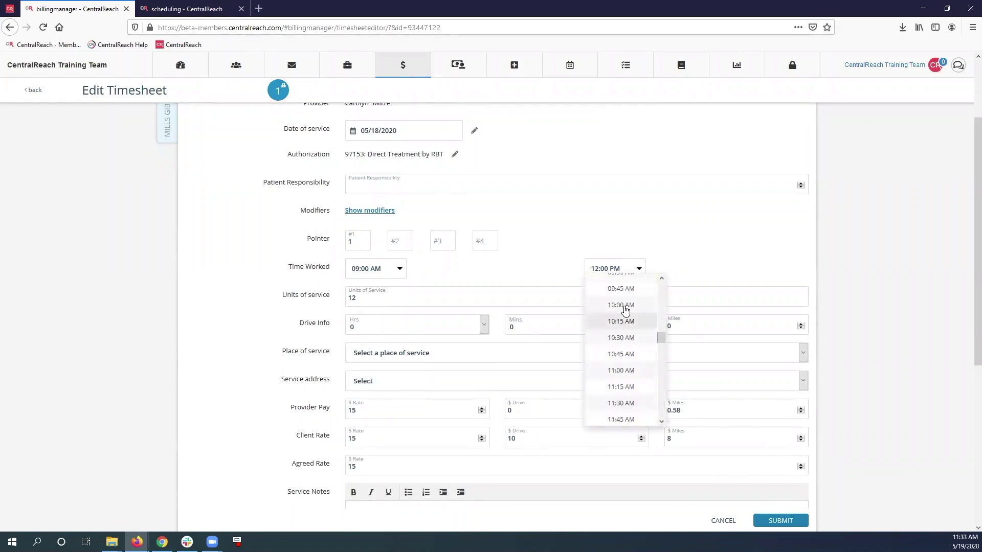
scroll(625, 310, up, 3)
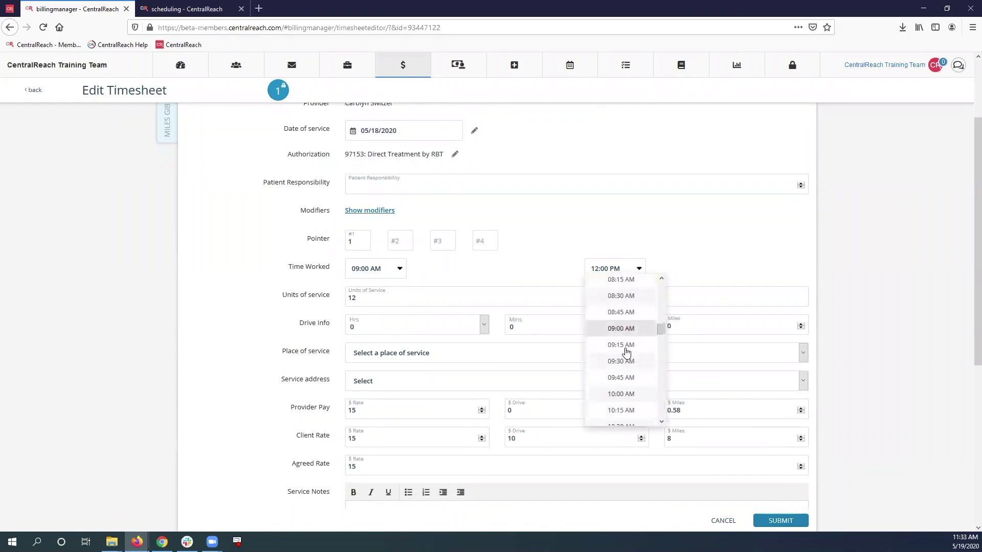
scroll(626, 353, down, 2)
click(625, 357)
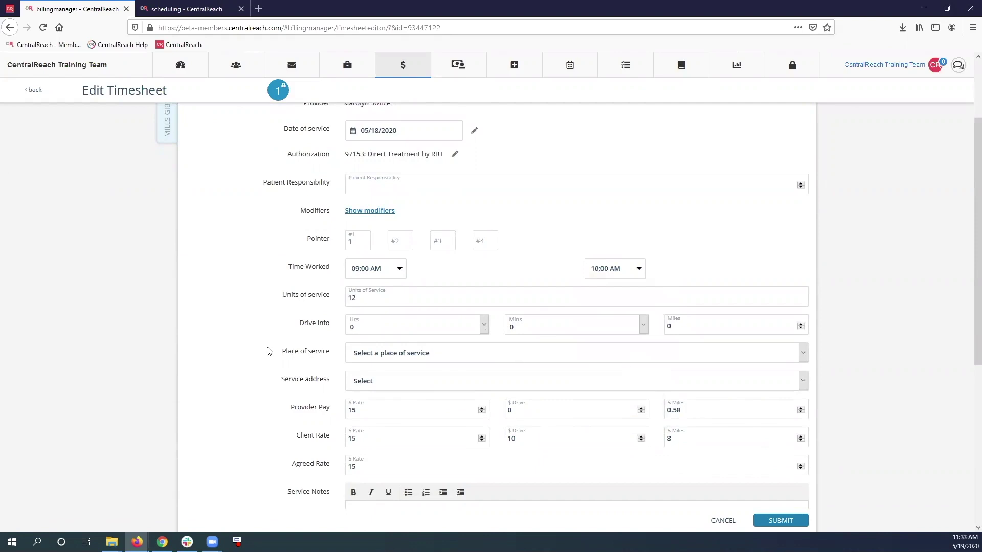
scroll(268, 350, down, 5)
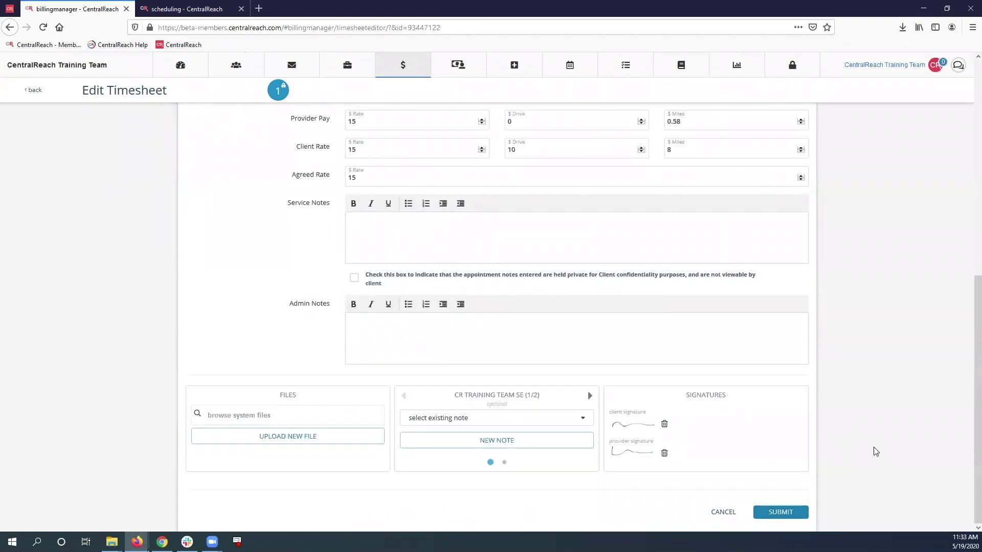
click(781, 512)
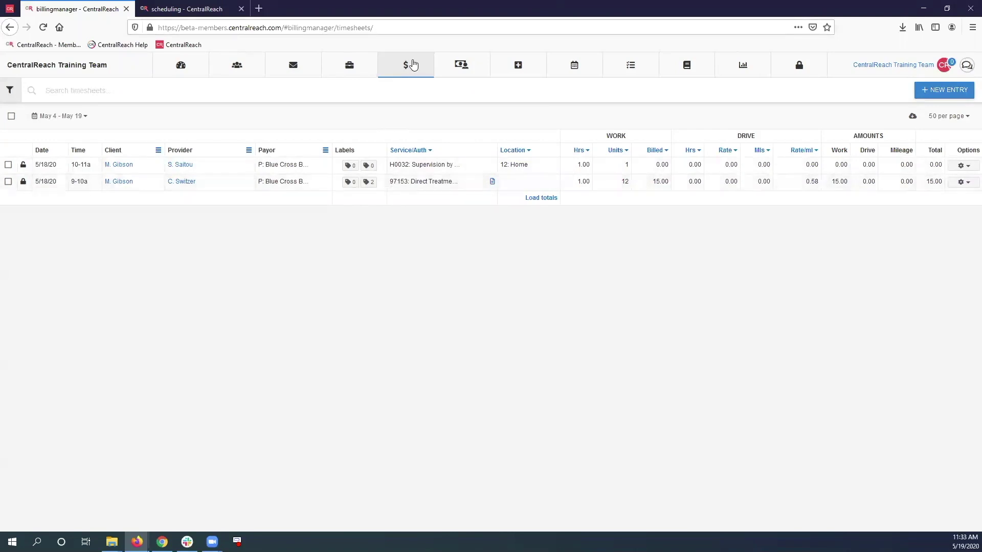
- Start a new timesheet, pick the client from the search suggestions, and enter the provider's name
mouse_move(409, 68)
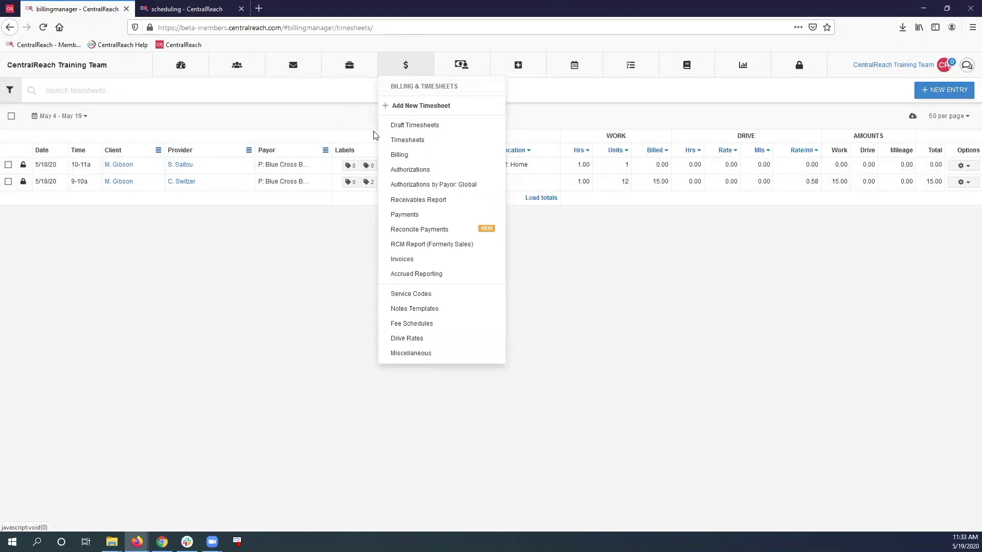
click(422, 107)
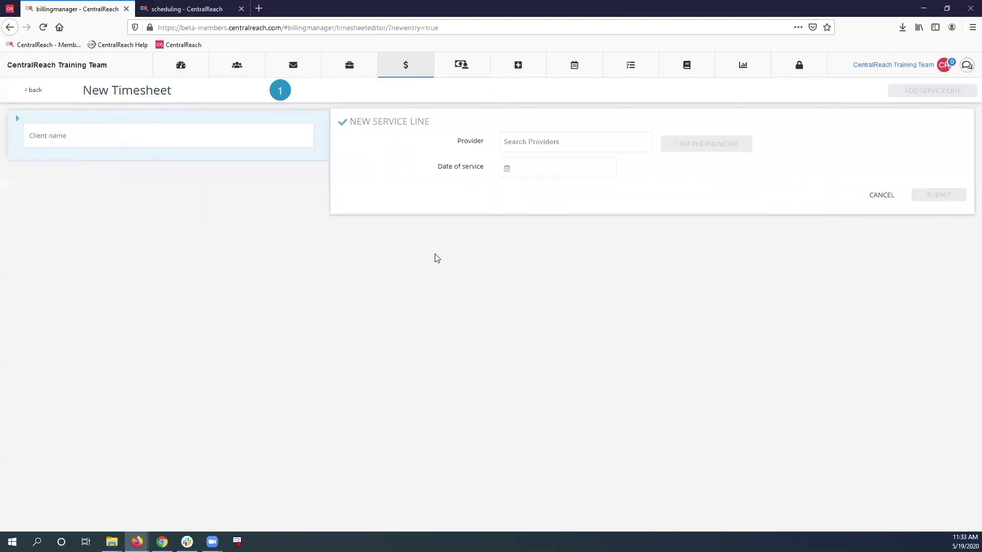
click(184, 138)
text(miles)
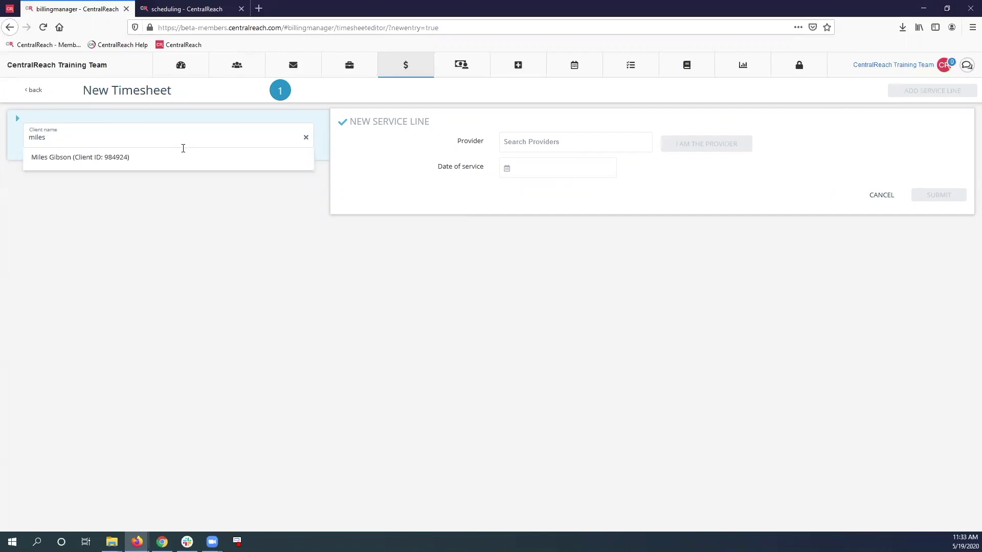
click(178, 162)
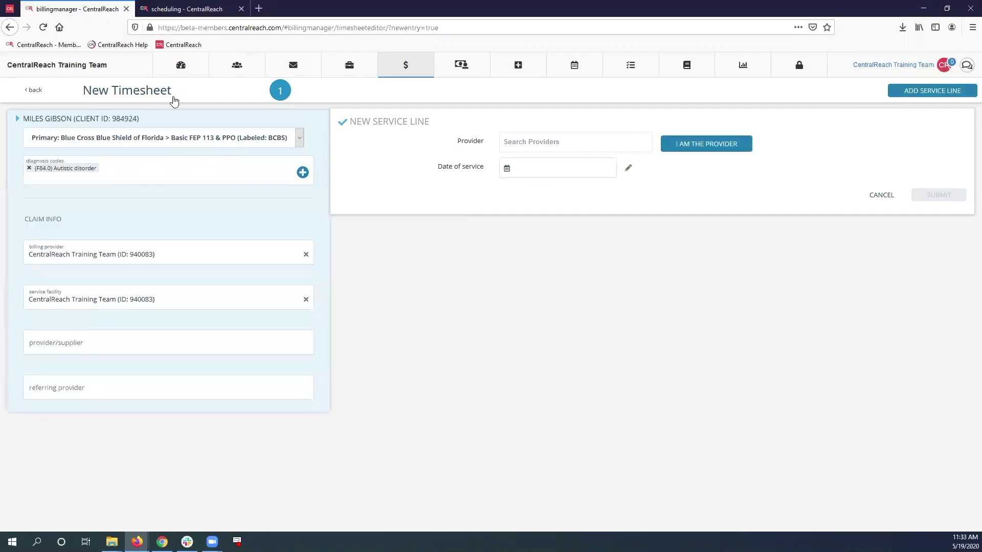
click(160, 7)
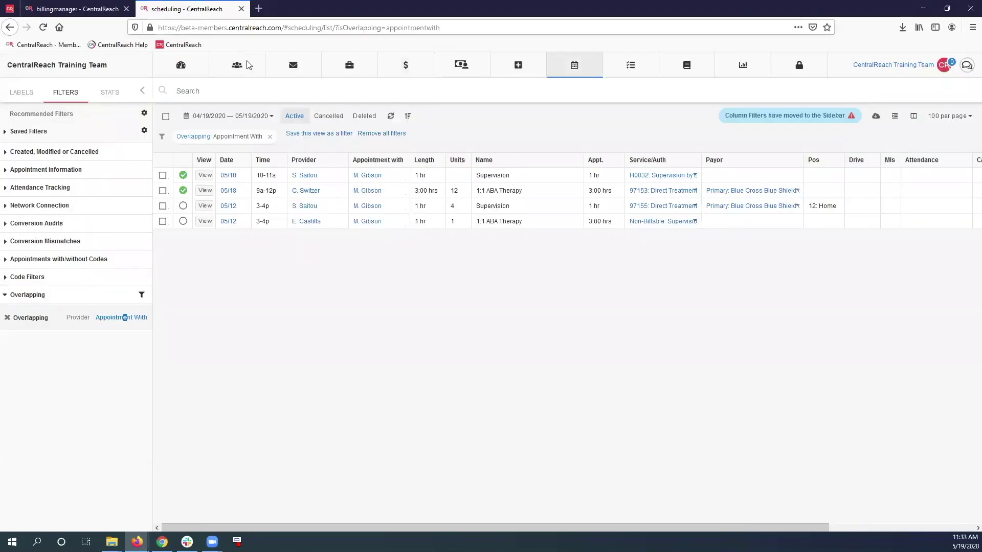
click(71, 5)
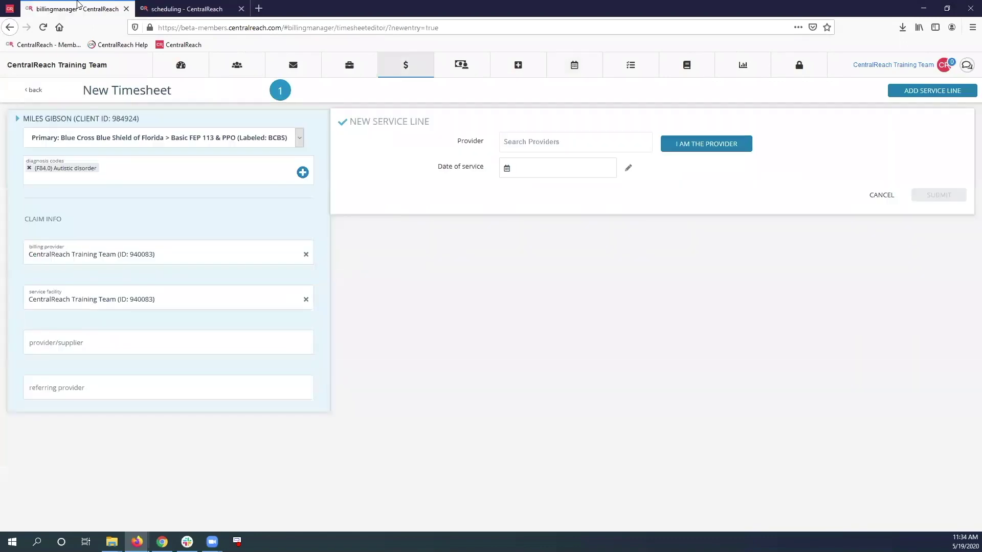
click(528, 145)
text(carolyn)
- Fill the first line: provider, 05/18/2020, Non-Billable: Supervision, 10:00–11:00 AM
click(527, 160)
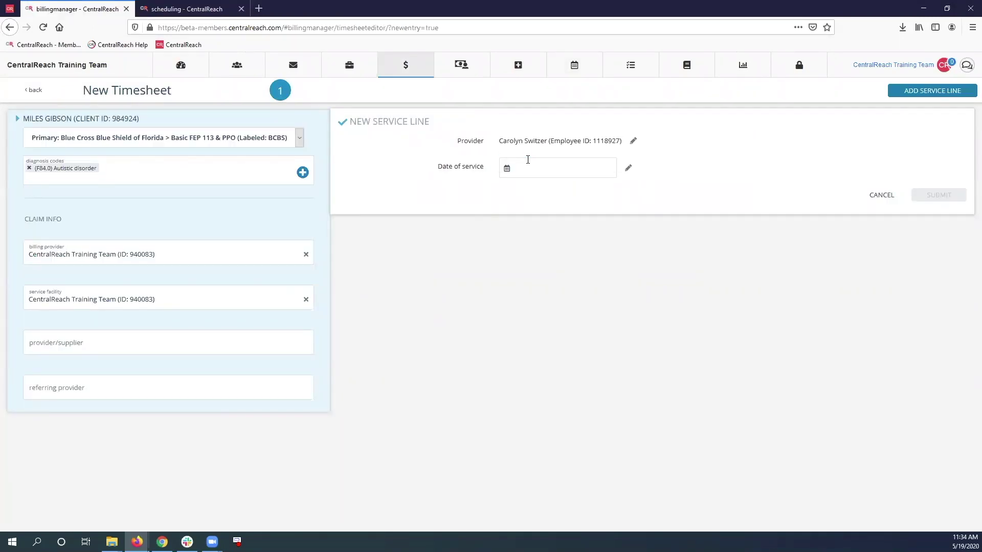
click(520, 252)
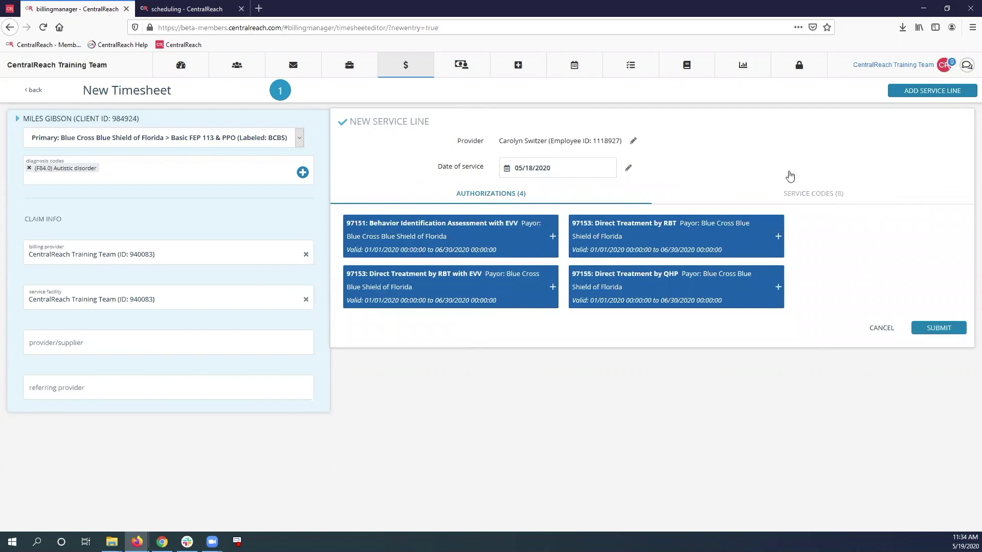
click(811, 198)
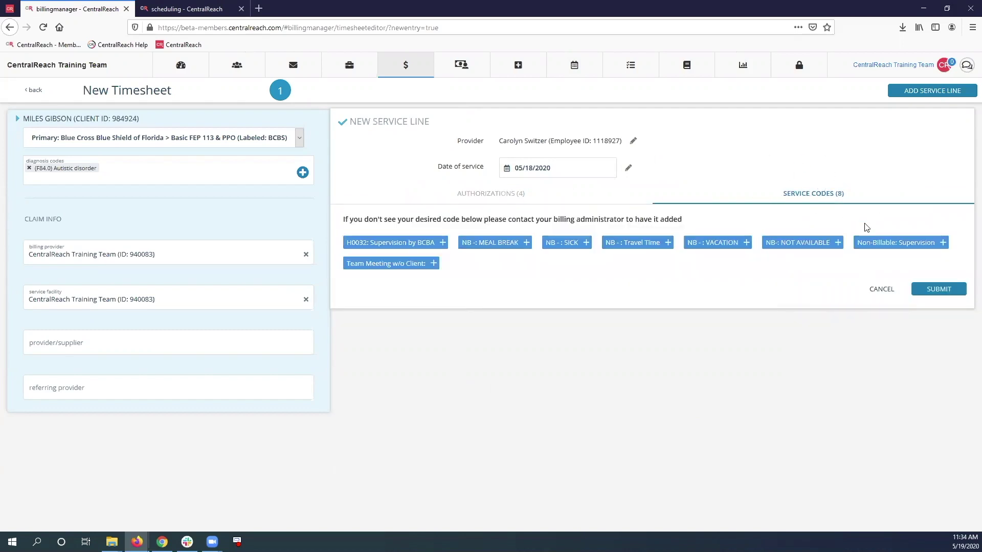
click(895, 247)
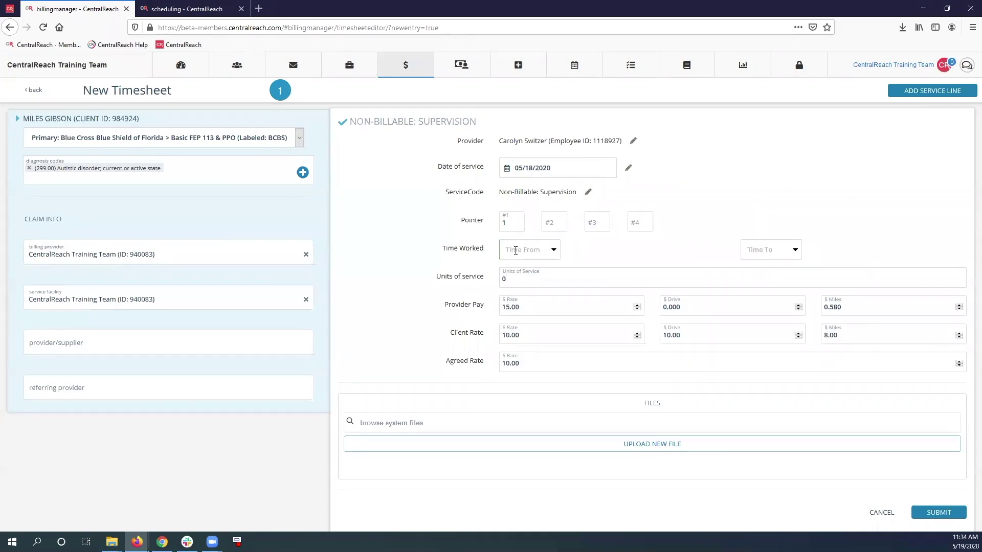
text(10:00 AM)
click(759, 251)
text(11:00 AM)
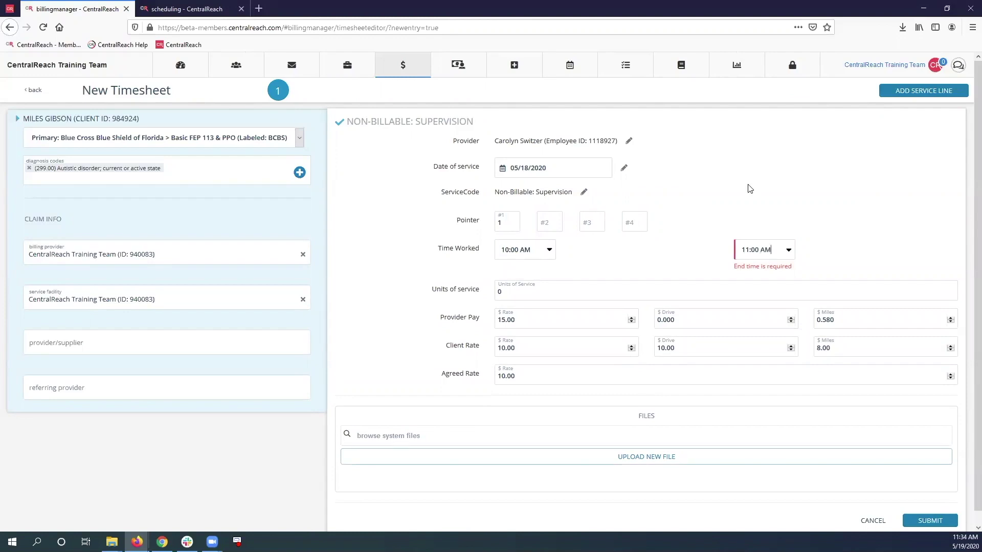
click(750, 188)
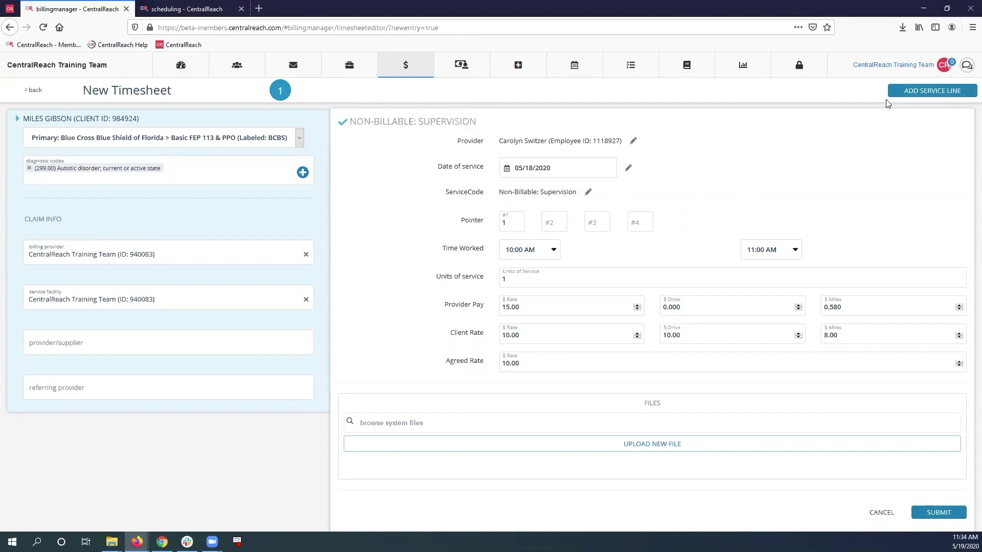
click(931, 95)
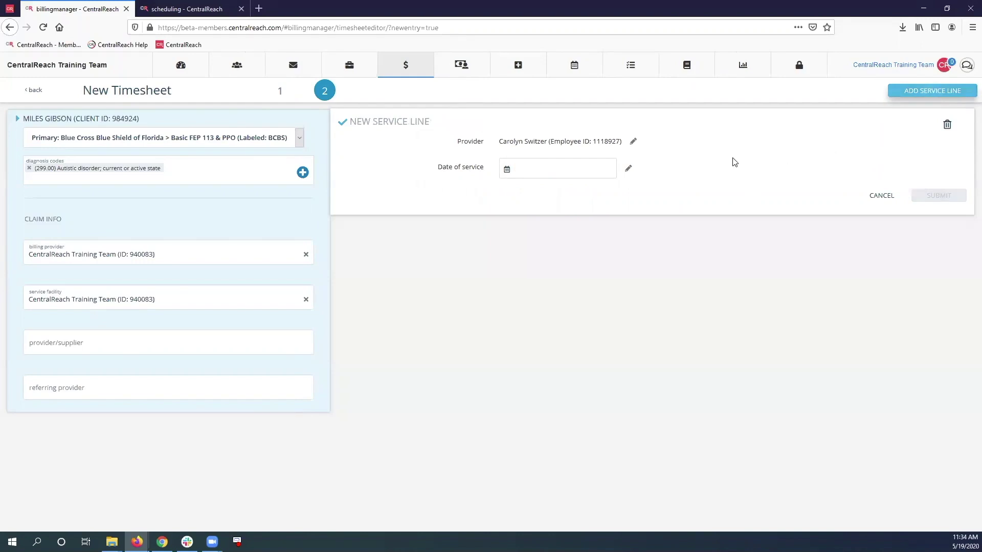
- Set the second line to 05/18/2020, 97153 Direct Treatment by RBT, 11:00 AM–12:00 PM
click(557, 172)
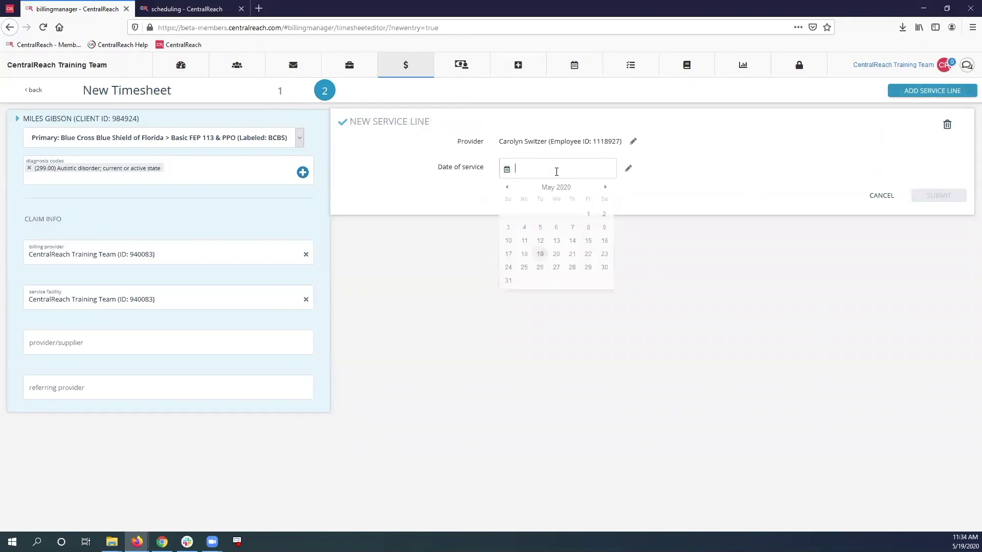
click(524, 255)
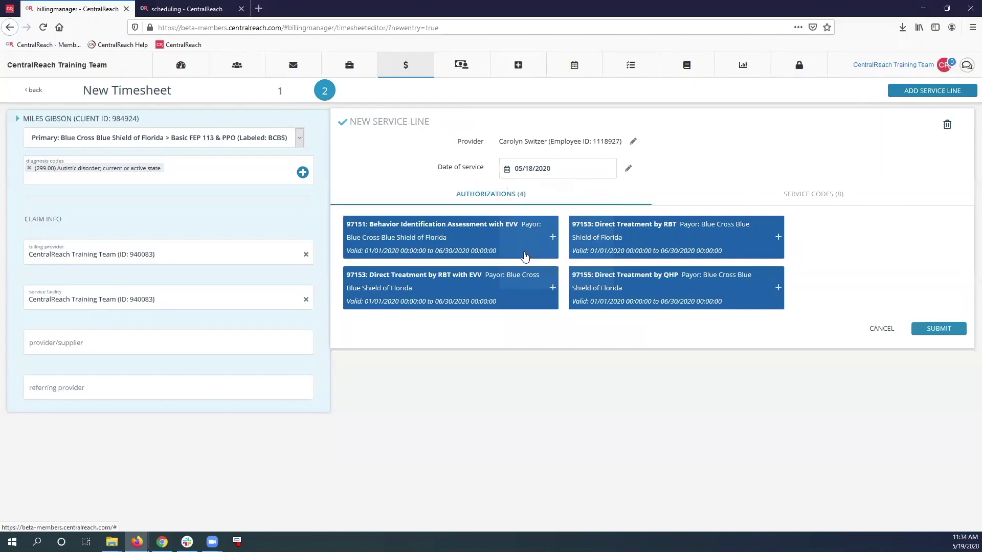
click(673, 237)
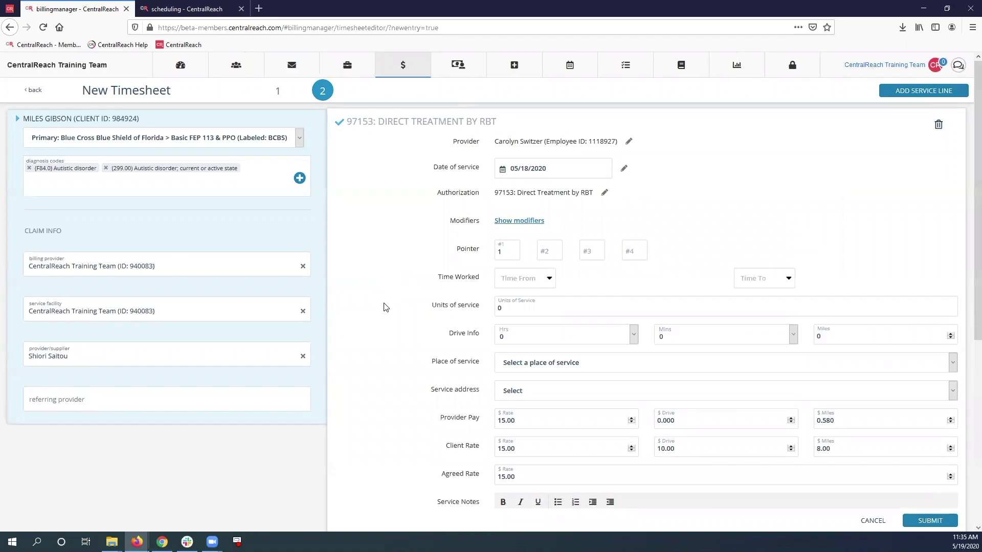
scroll(387, 309, down, 1)
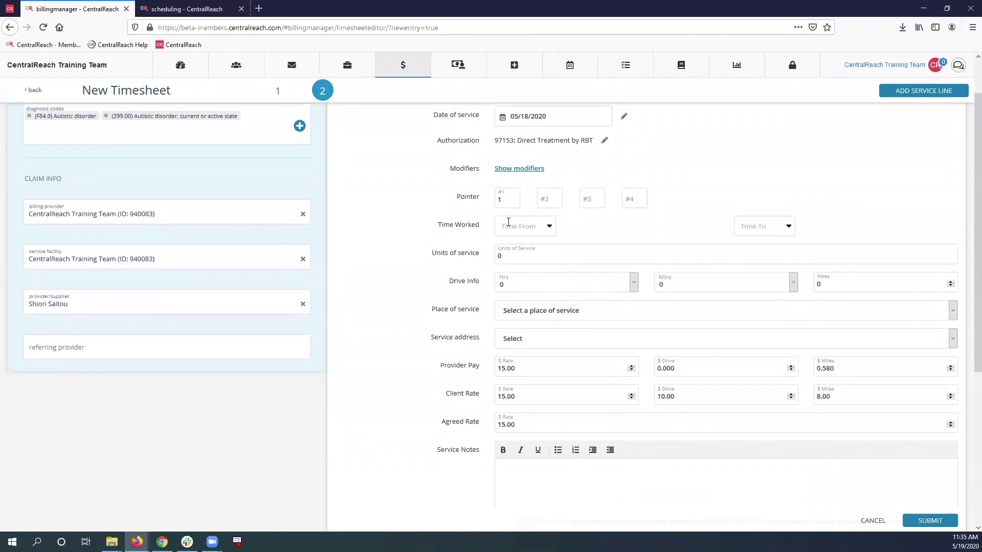
scroll(509, 225, up, 1)
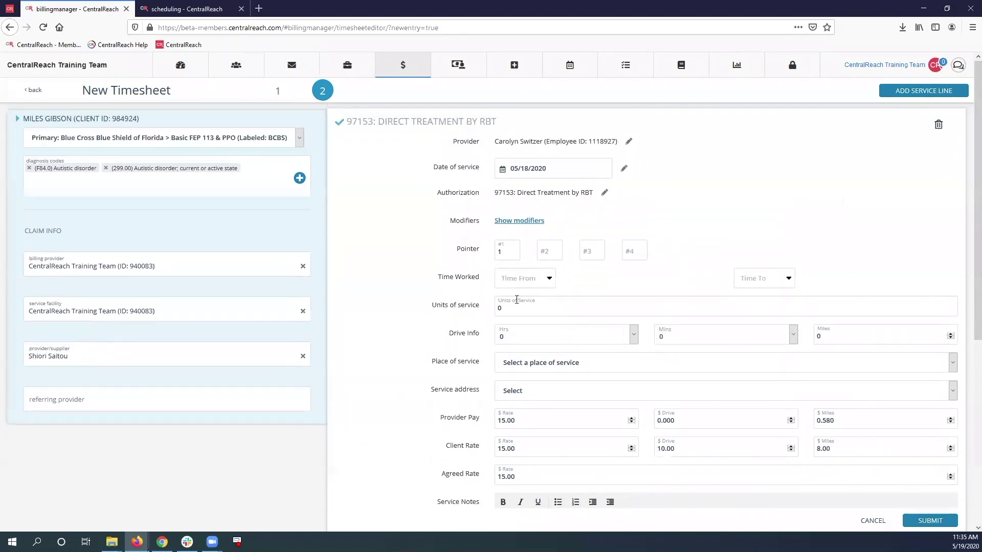
text(11:00 AM)
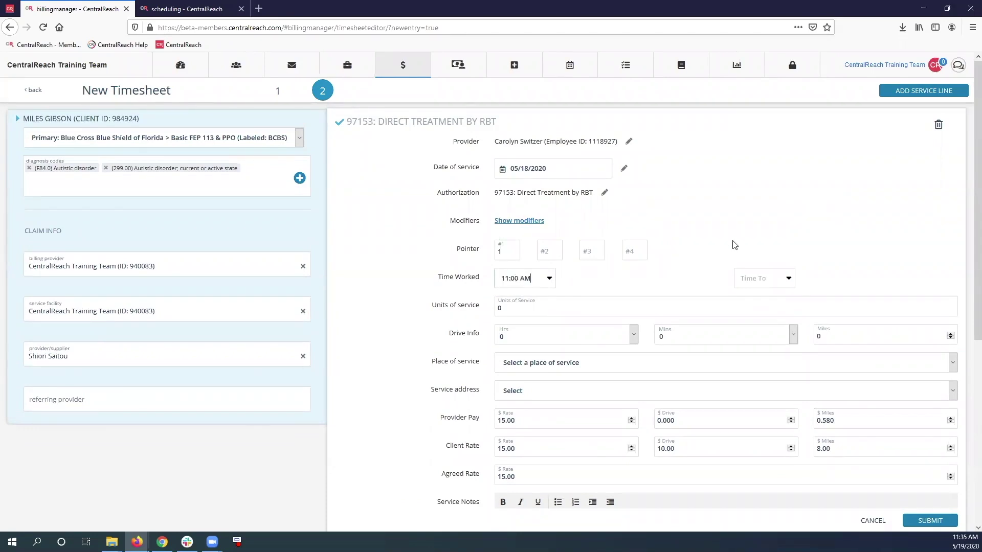
click(764, 278)
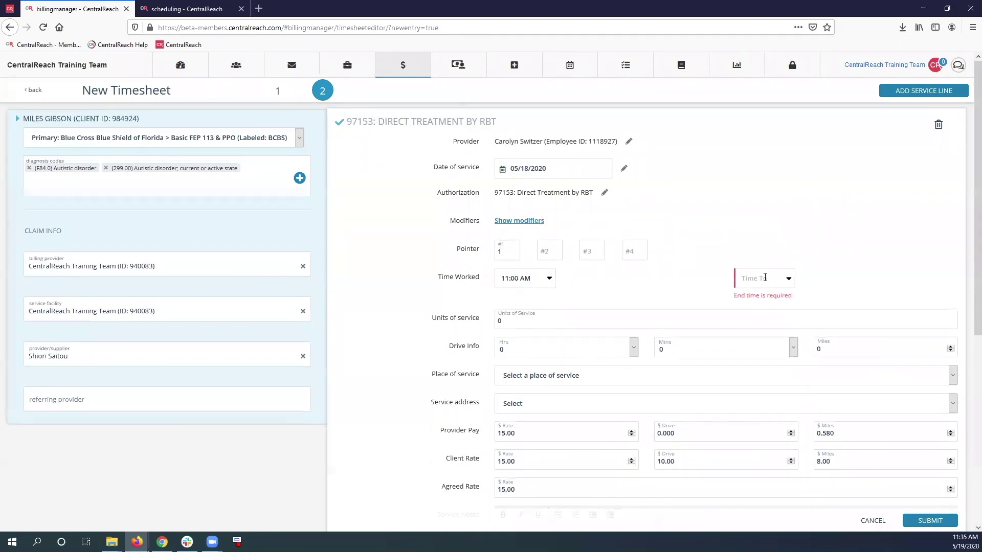
text(12:00 PM)
click(812, 231)
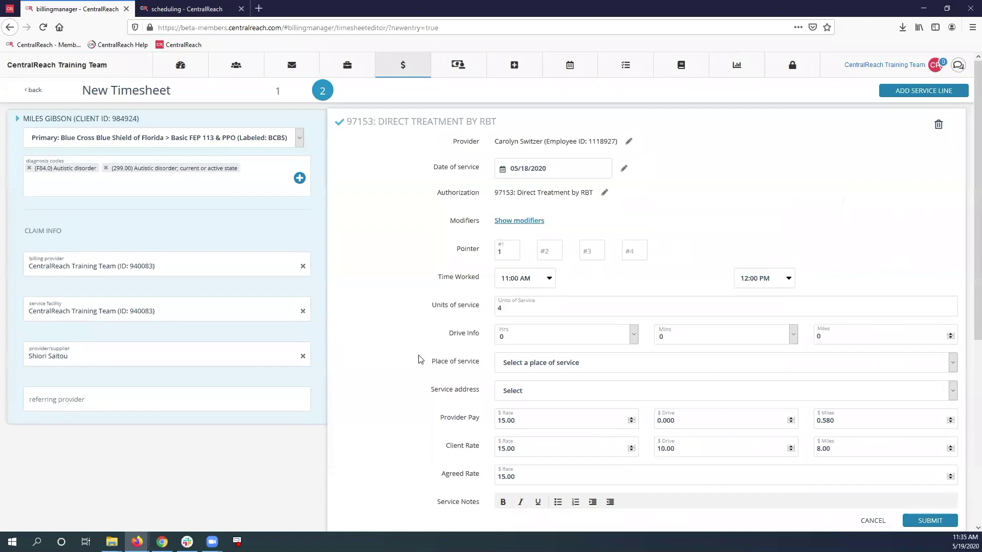
scroll(420, 357, down, 6)
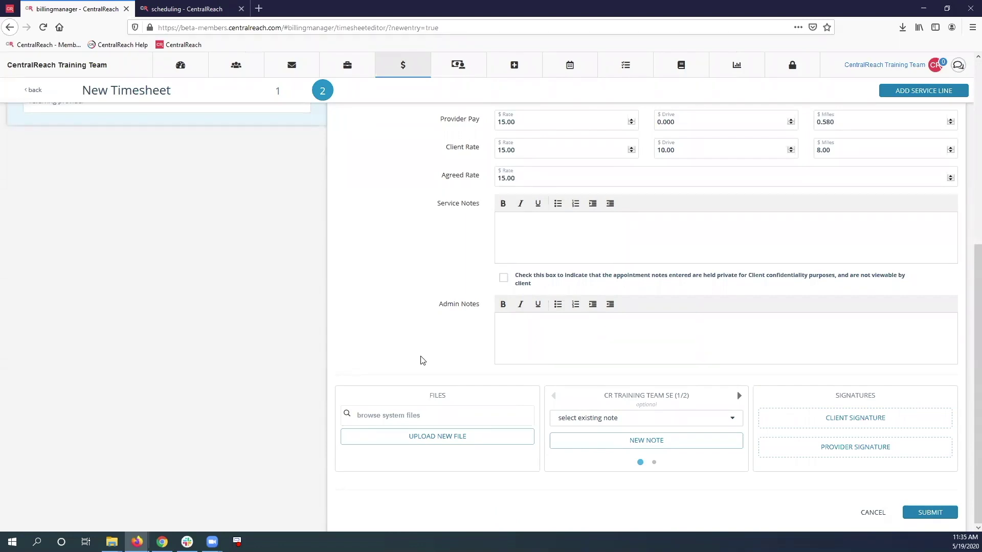
- Submit the new timesheet without attaching an existing session note
click(570, 419)
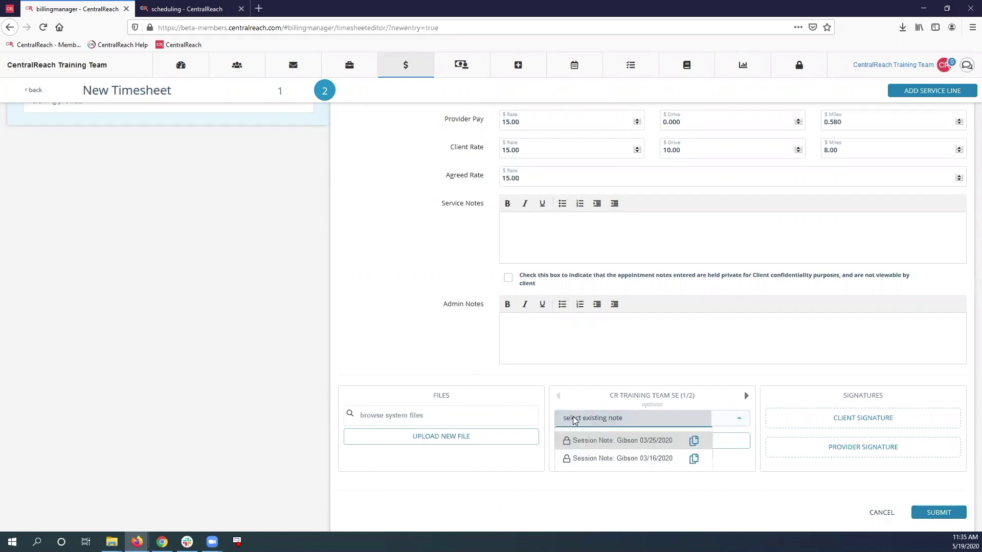
click(589, 381)
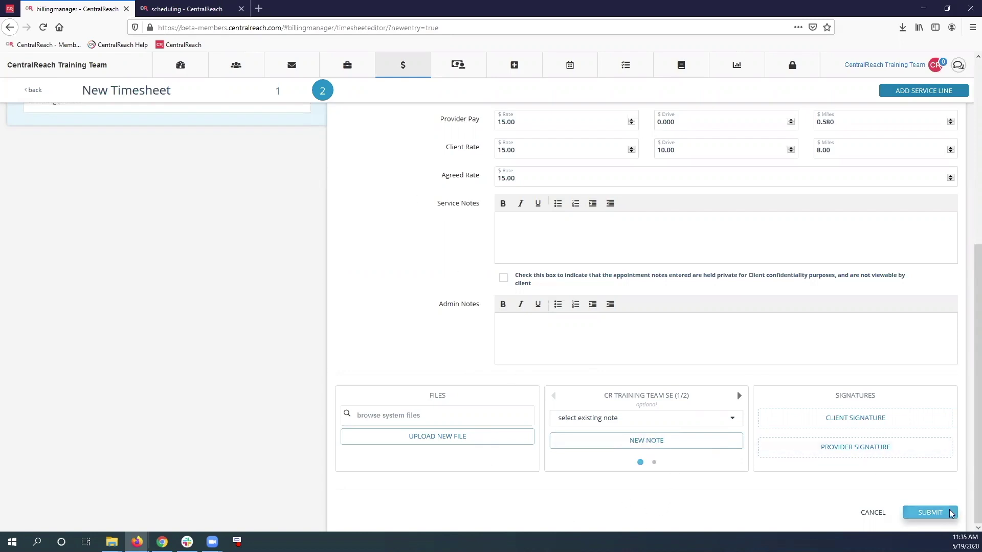
click(931, 512)
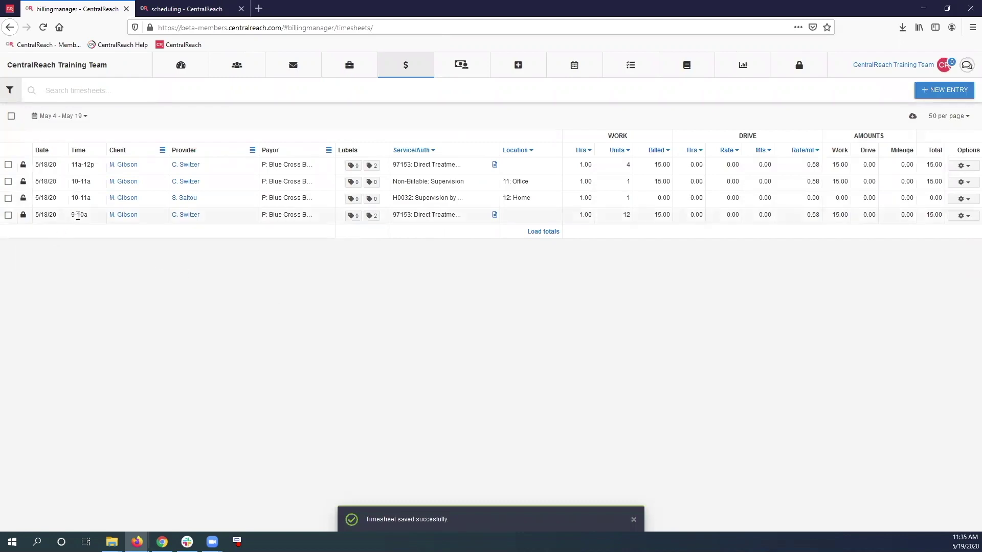
drag(72, 214, 422, 267)
click(423, 267)
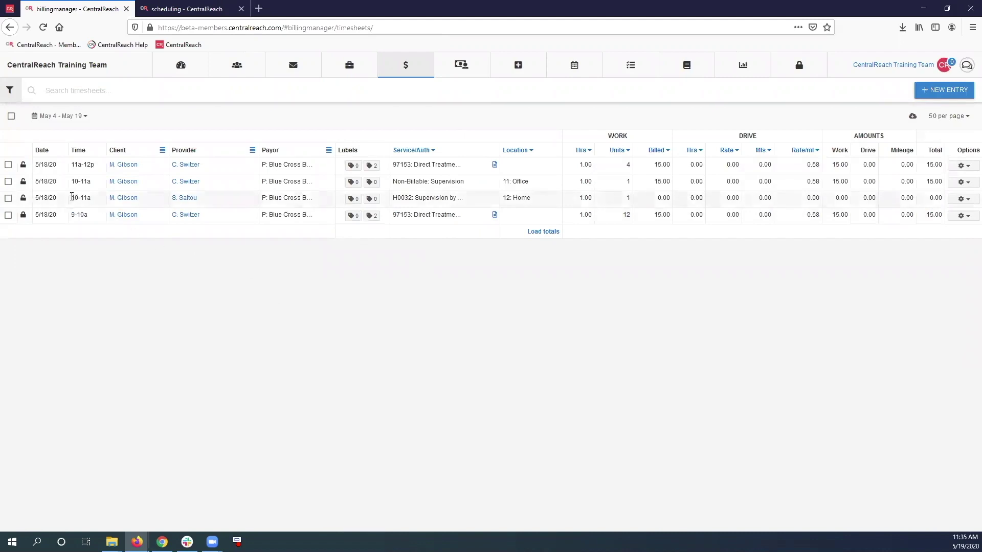
drag(72, 200, 479, 203)
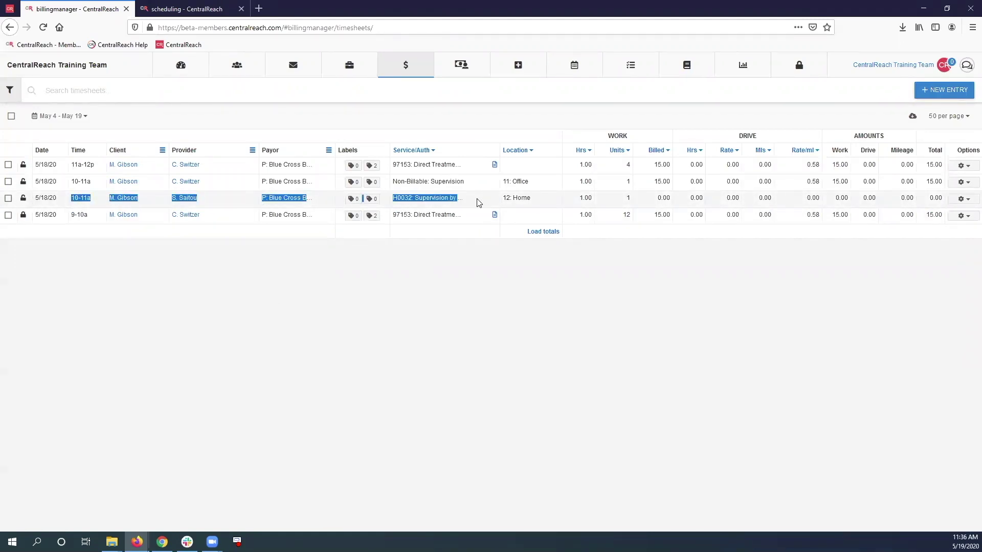
click(137, 322)
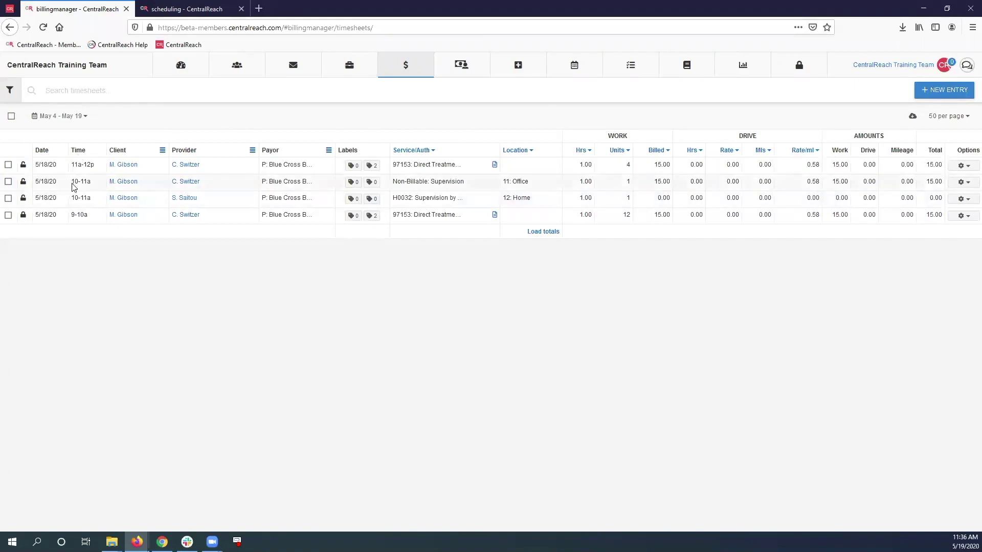
drag(71, 183, 471, 186)
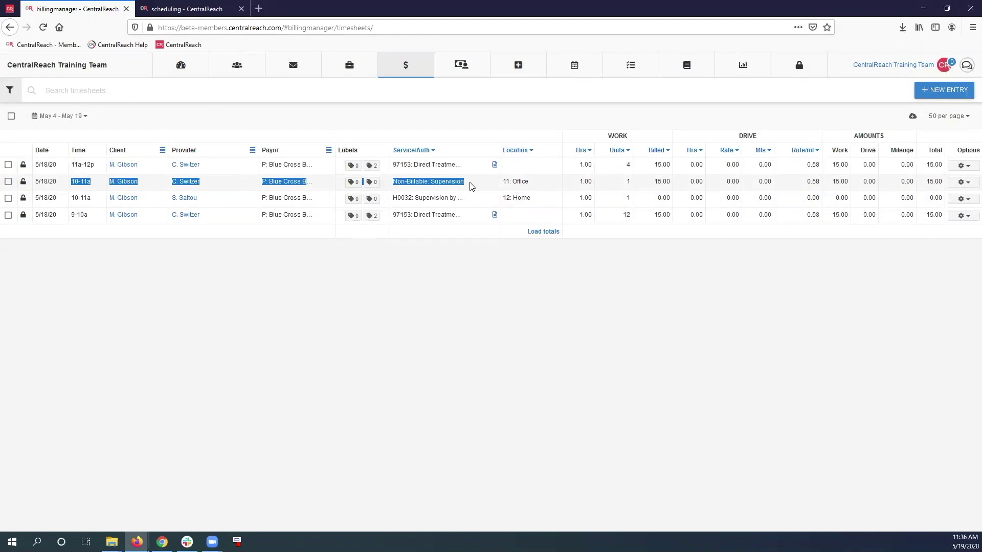
click(227, 305)
drag(72, 167, 505, 165)
click(271, 241)
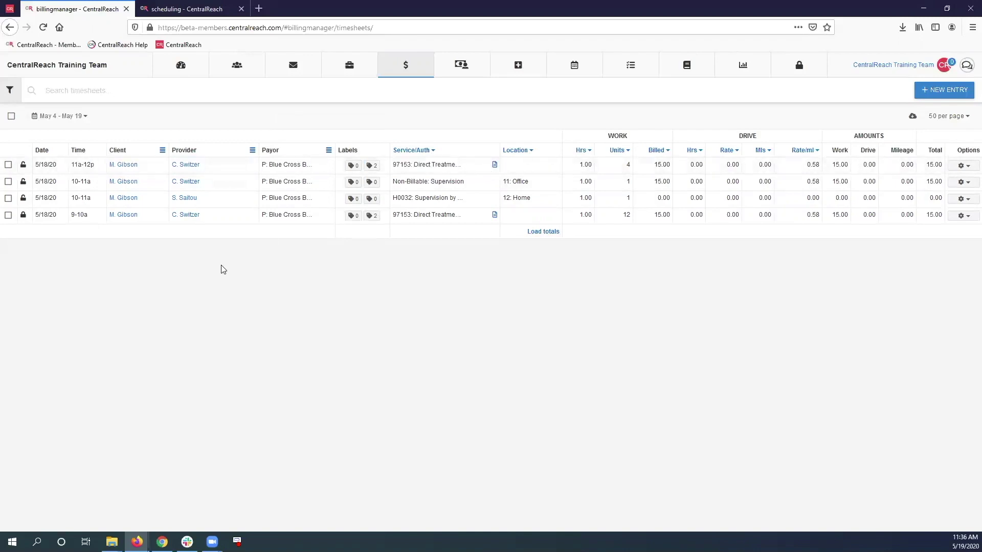